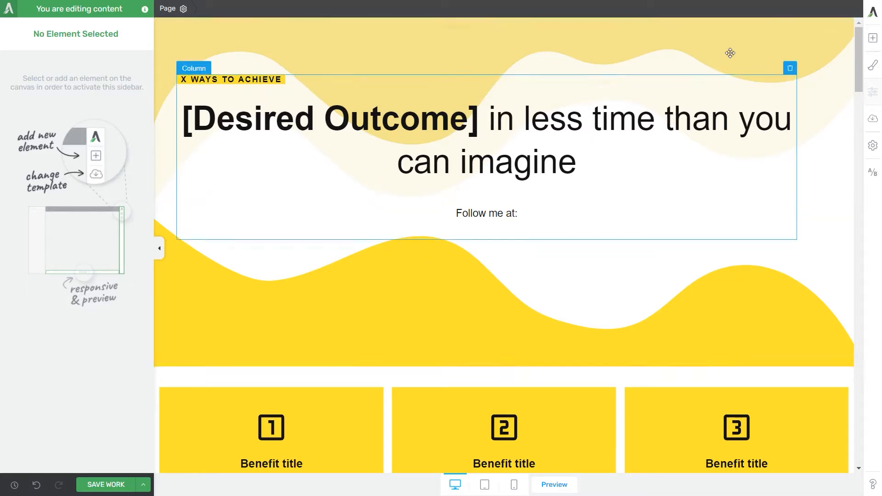
Step: Find the Social Follow element and add it below the "Follow me at:" text
{"action": "left_click", "coordinate": [874, 39]}
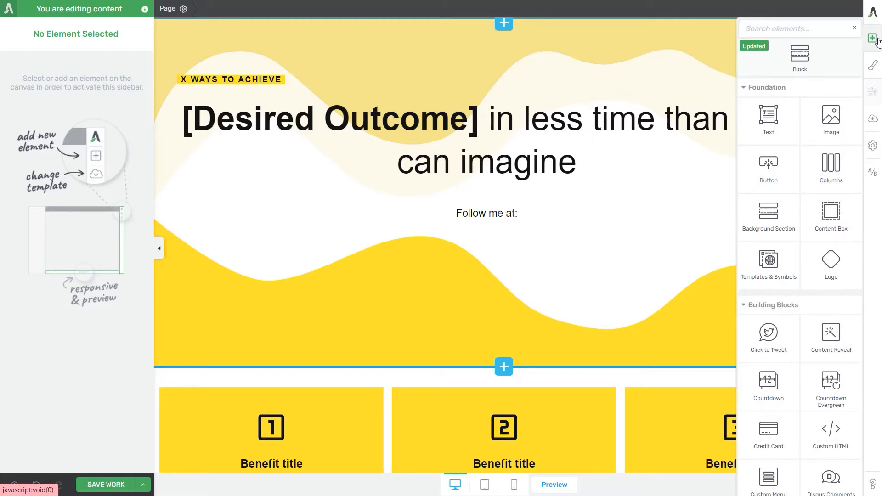
{"action": "type", "text": "social follow"}
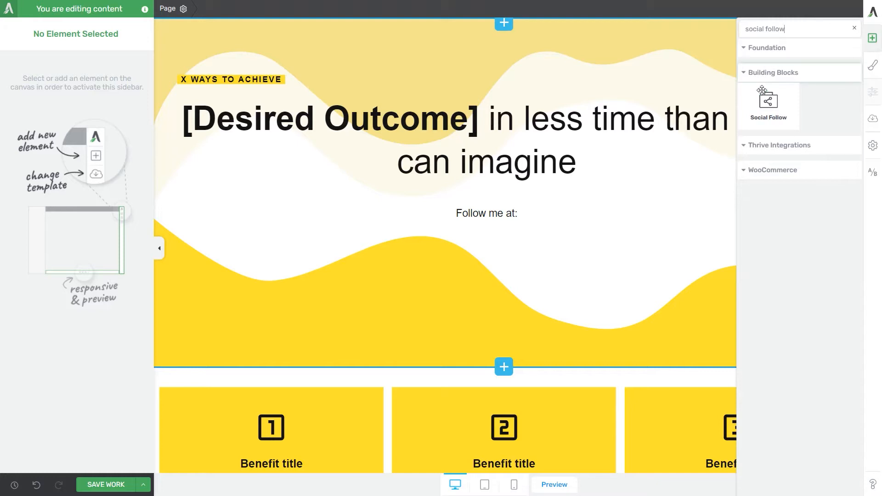
{"action": "left_click_drag", "start_coordinate": [768, 103], "coordinate": [493, 240]}
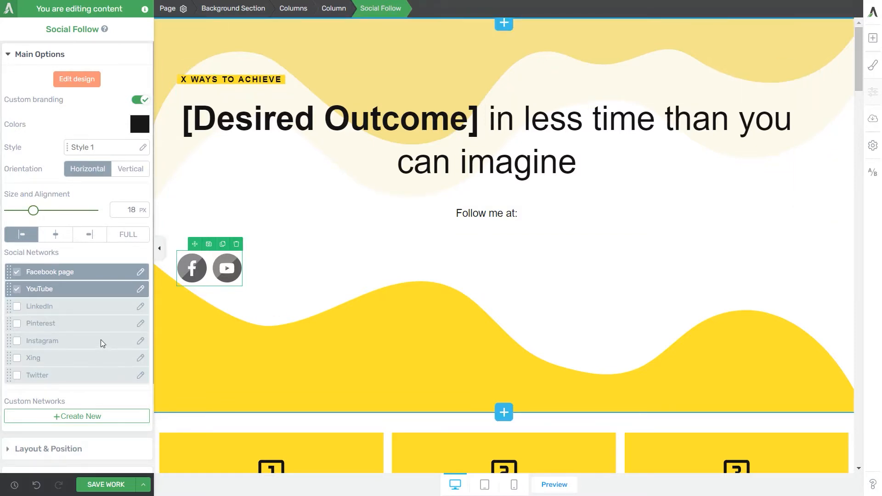
Step: Open the Social Follow design for editing and set the grouped icons' colour to the Bright Sun global colour, #ffe32e
{"action": "left_click", "coordinate": [76, 87]}
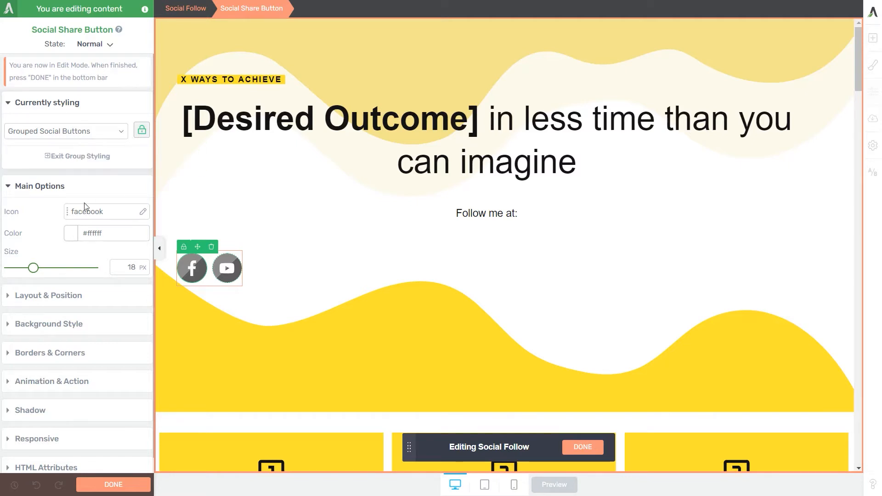
{"action": "left_click", "coordinate": [70, 234]}
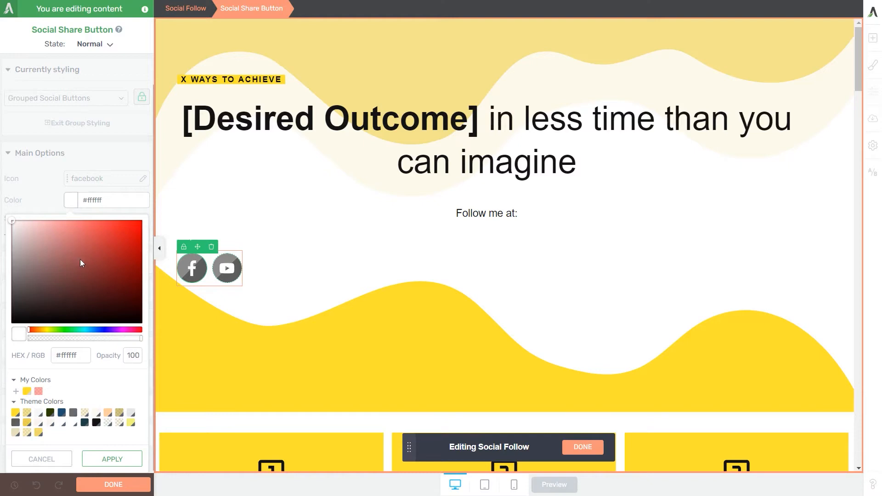
{"action": "mouse_move", "coordinate": [80, 259]}
{"action": "left_mouse_down"}
{"action": "mouse_move", "coordinate": [91, 254]}
{"action": "mouse_move", "coordinate": [70, 236]}
{"action": "mouse_move", "coordinate": [90, 239]}
{"action": "mouse_move", "coordinate": [81, 256]}
{"action": "mouse_move", "coordinate": [90, 279]}
{"action": "mouse_move", "coordinate": [85, 234]}
{"action": "mouse_move", "coordinate": [62, 230]}
{"action": "left_mouse_up"}
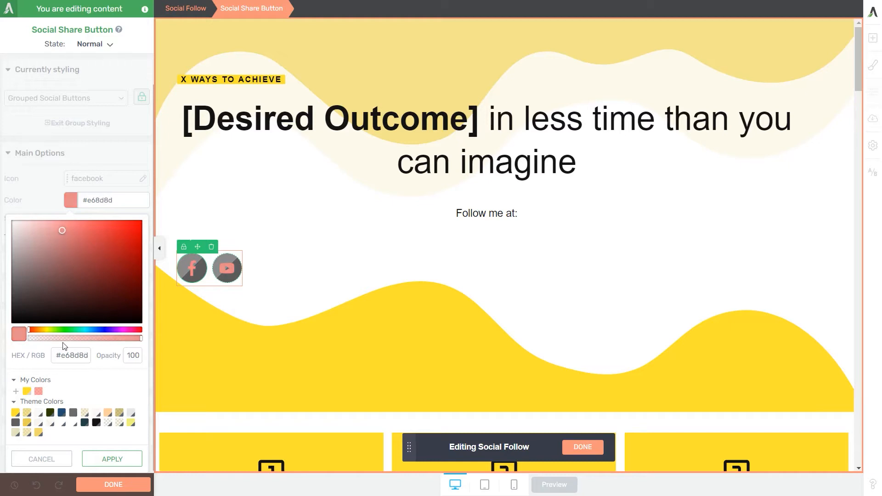
{"action": "left_click", "coordinate": [27, 391]}
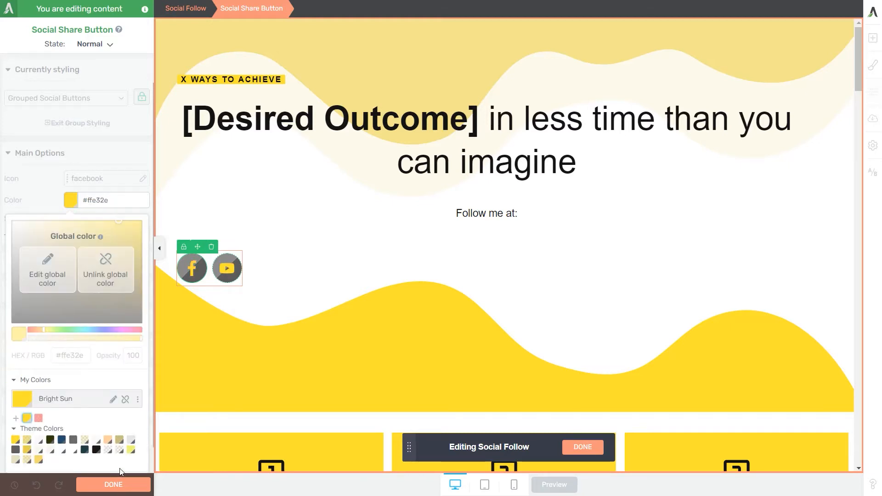
{"action": "scroll", "coordinate": [121, 472], "scroll_direction": "down", "scroll_amount": 1}
{"action": "left_click", "coordinate": [112, 459]}
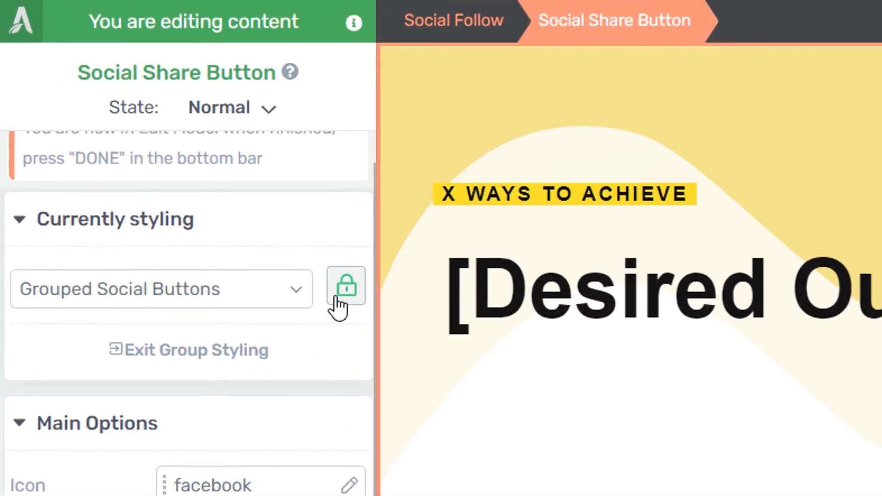
Step: Unlock group styling for the Facebook icon and set its individual colour to #d8c8b8, unlinked from the theme colours
{"action": "mouse_move", "coordinate": [137, 122]}
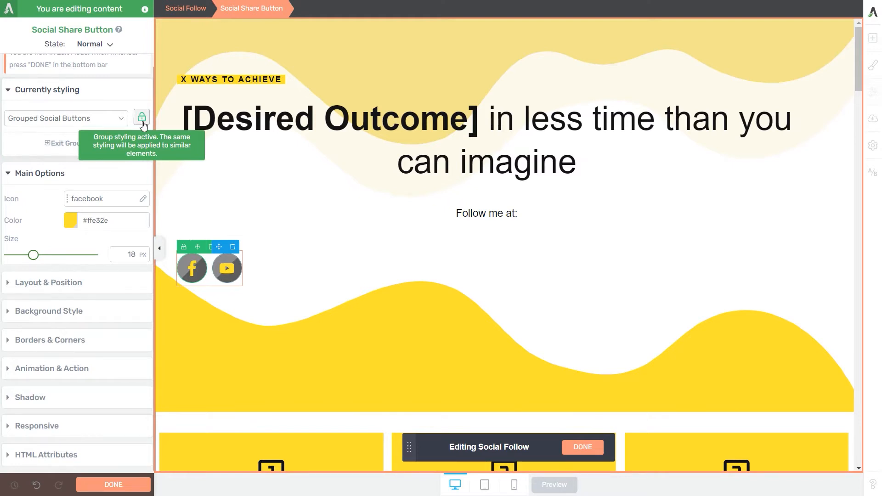
{"action": "left_click", "coordinate": [142, 118]}
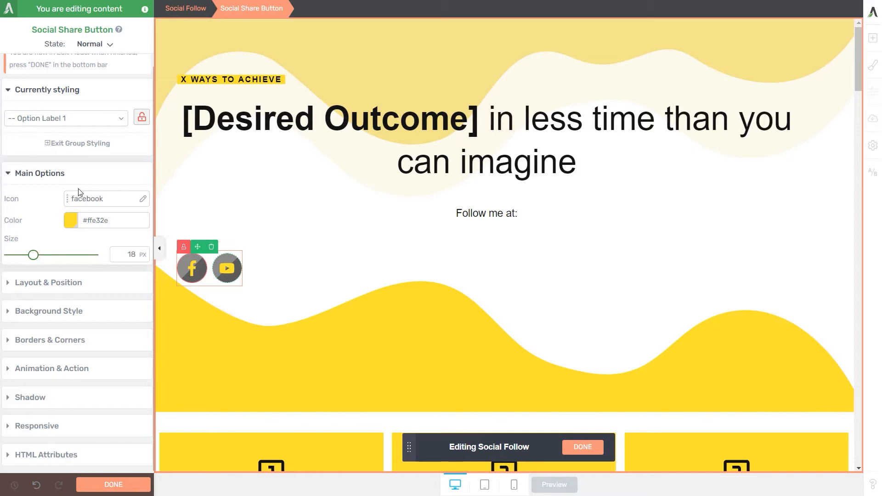
{"action": "left_click", "coordinate": [70, 223]}
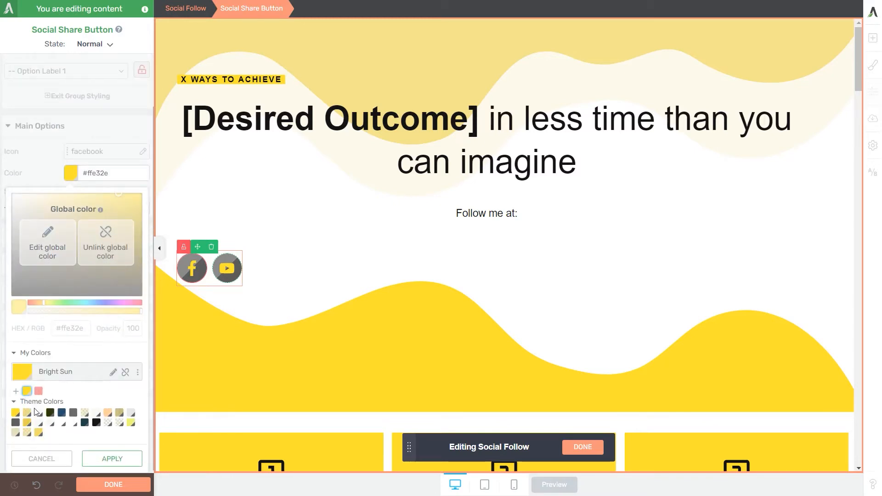
{"action": "left_click", "coordinate": [107, 412]}
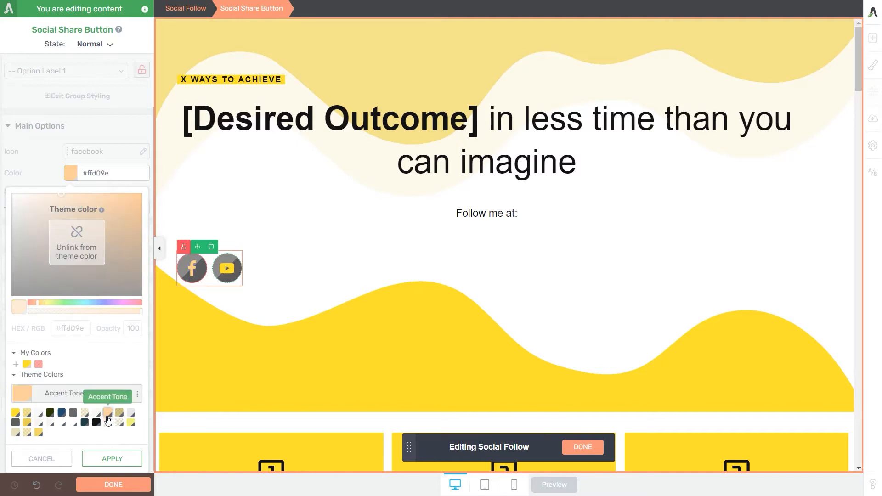
{"action": "left_click", "coordinate": [76, 250]}
{"action": "left_click_drag", "start_coordinate": [63, 221], "coordinate": [37, 244]}
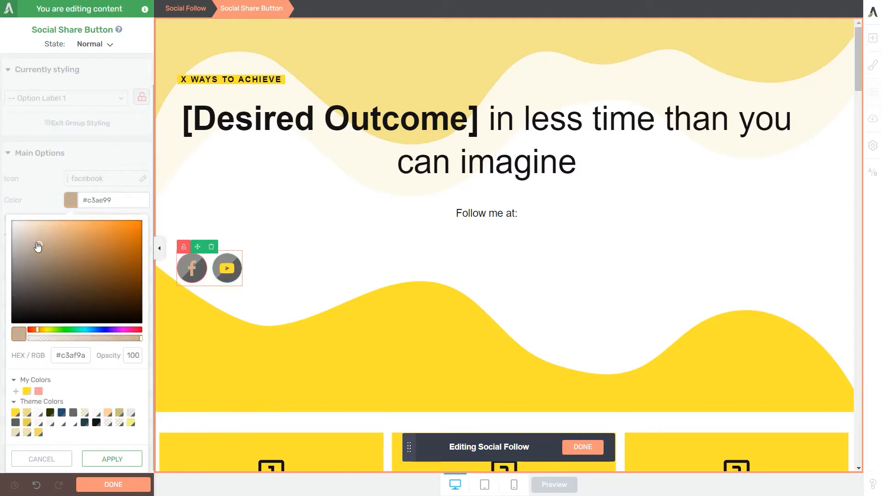
{"action": "left_click", "coordinate": [113, 461]}
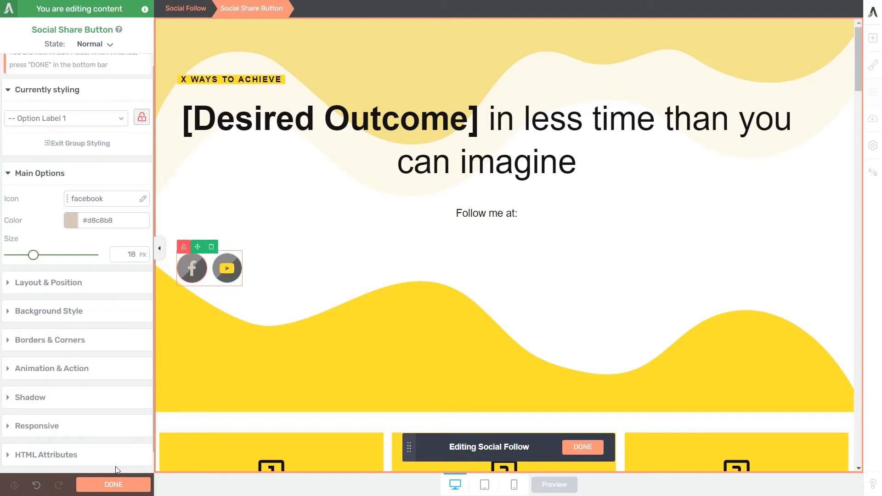
Step: Unlock group styling for the YouTube icon, set its colour to the dark blue theme colour #224e71, and finish the design edit
{"action": "left_click", "coordinate": [227, 269]}
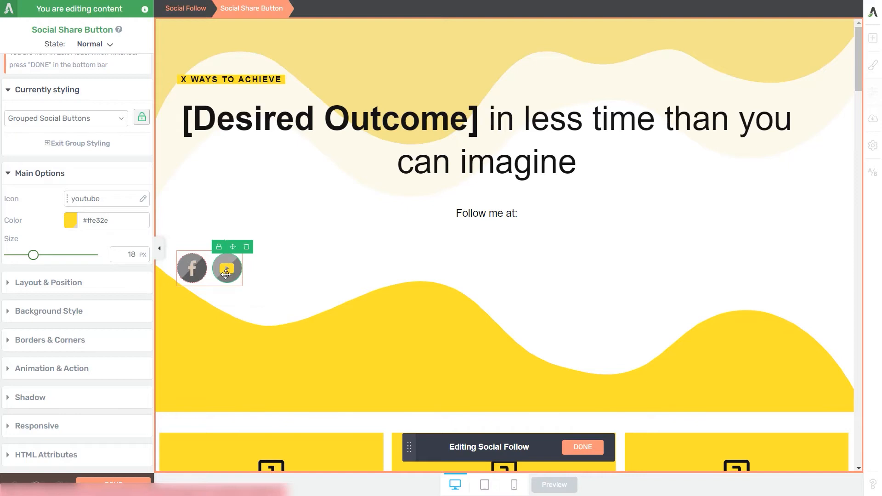
{"action": "left_click", "coordinate": [142, 118]}
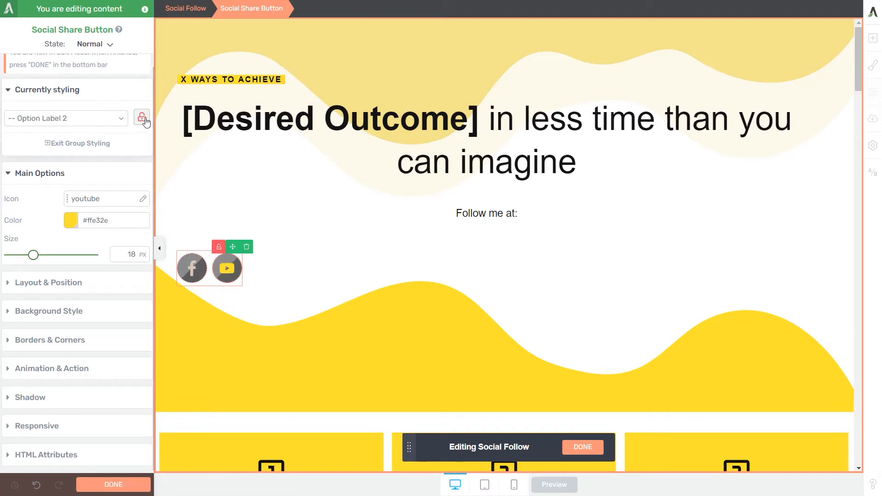
{"action": "left_click", "coordinate": [70, 225]}
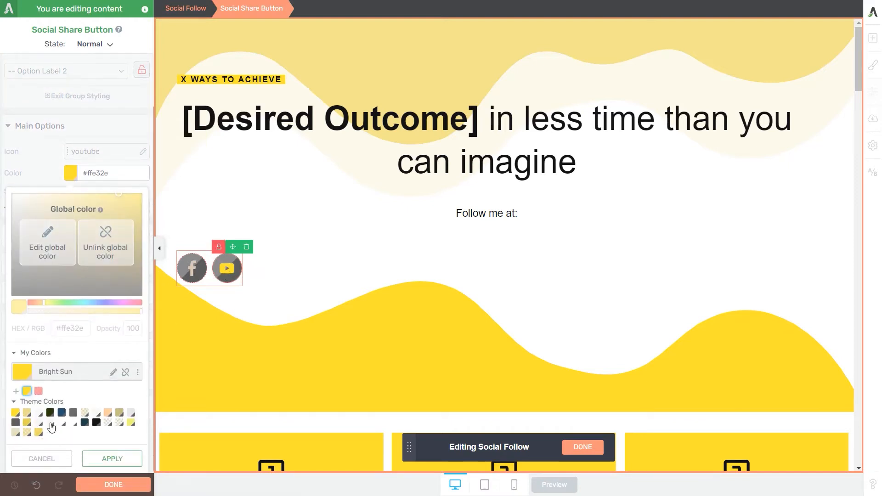
{"action": "left_click", "coordinate": [61, 413]}
{"action": "left_click", "coordinate": [131, 466]}
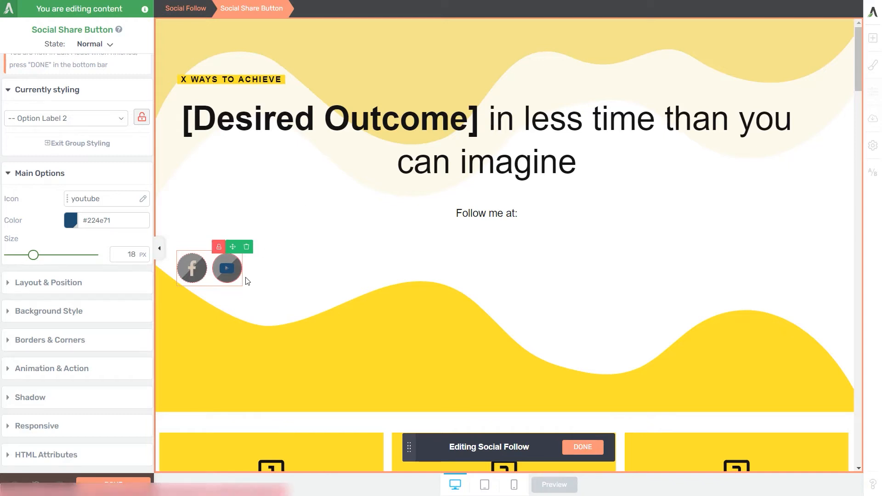
{"action": "left_click", "coordinate": [582, 447]}
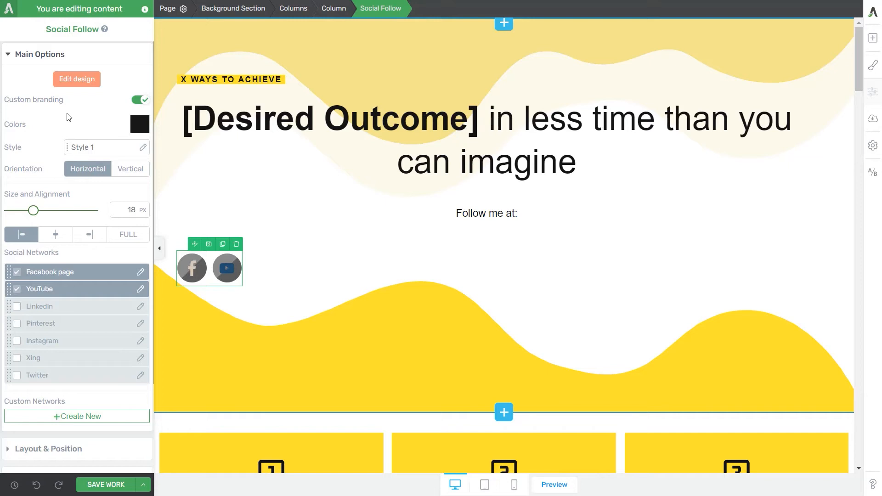
Step: Turn off custom branding and apply Style 6 to the Social Follow icons
{"action": "left_click", "coordinate": [140, 100]}
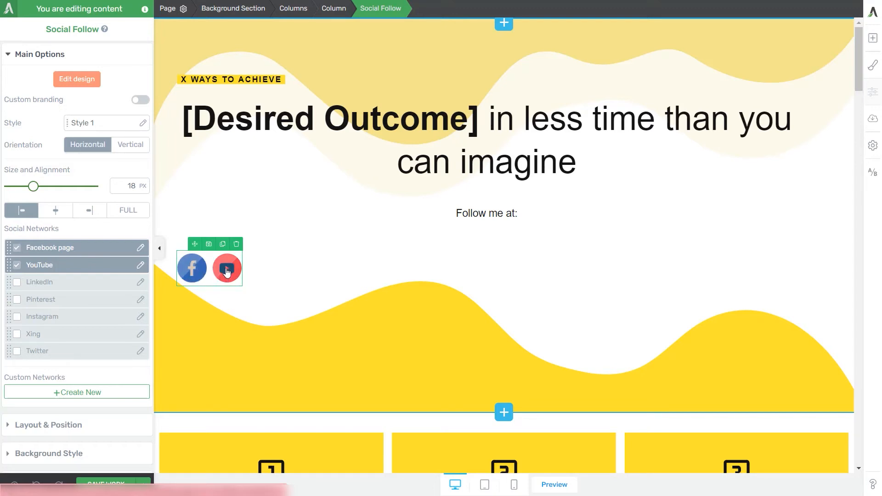
{"action": "left_click", "coordinate": [88, 125]}
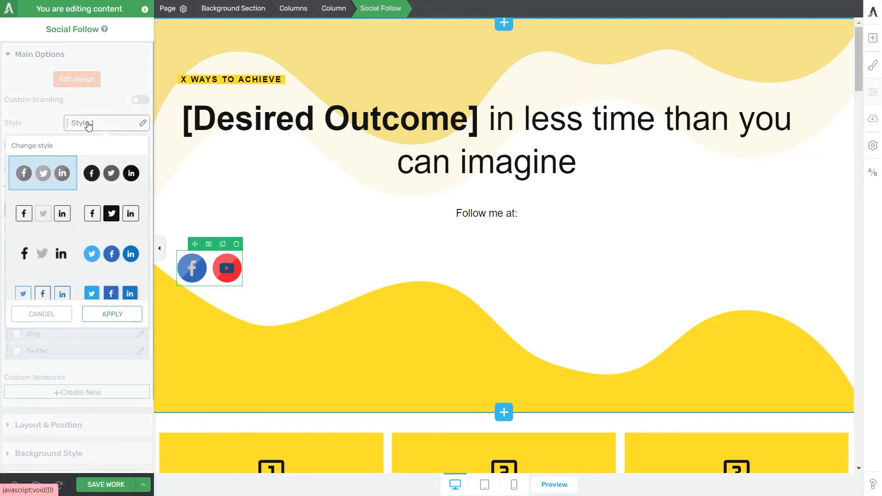
{"action": "left_click", "coordinate": [108, 269]}
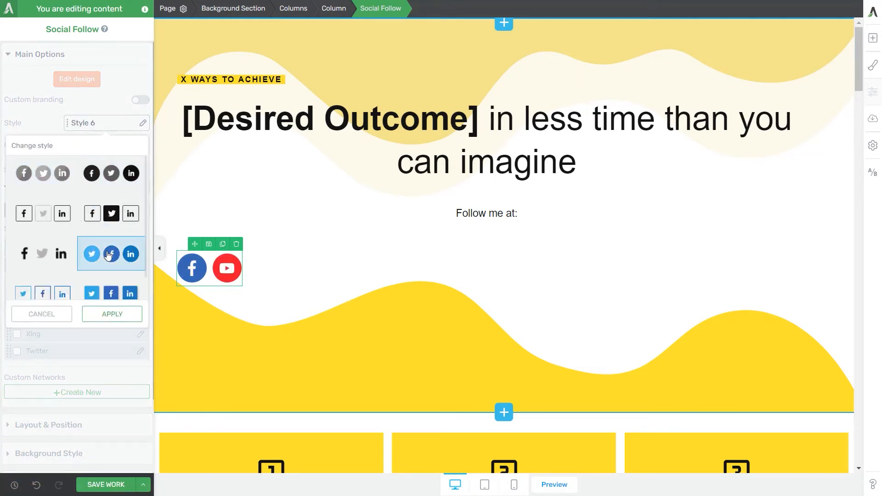
{"action": "left_click", "coordinate": [111, 316]}
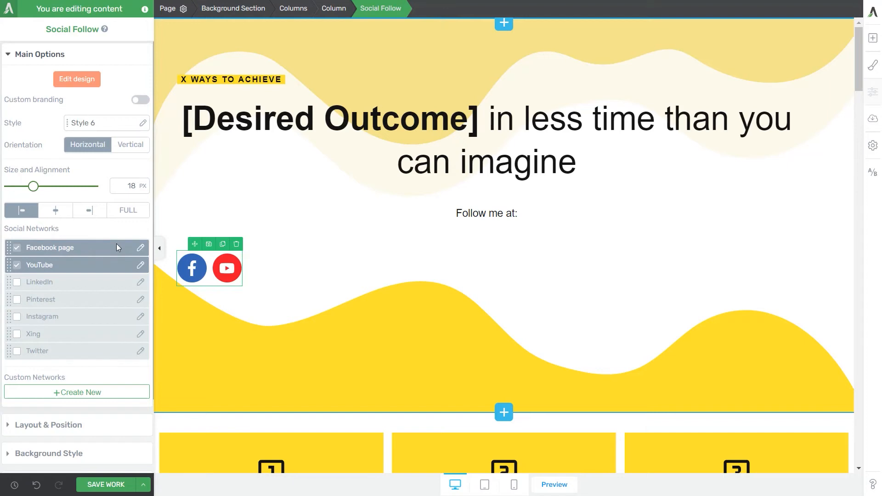
Step: Apply Style 3 to the Social Follow icons and set their colour to the Main Accent theme colour
{"action": "left_click", "coordinate": [114, 130]}
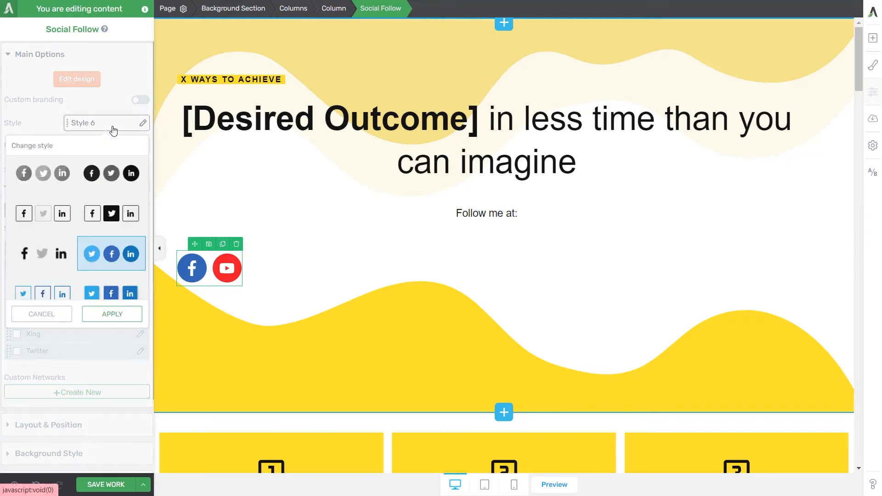
{"action": "left_click", "coordinate": [43, 213]}
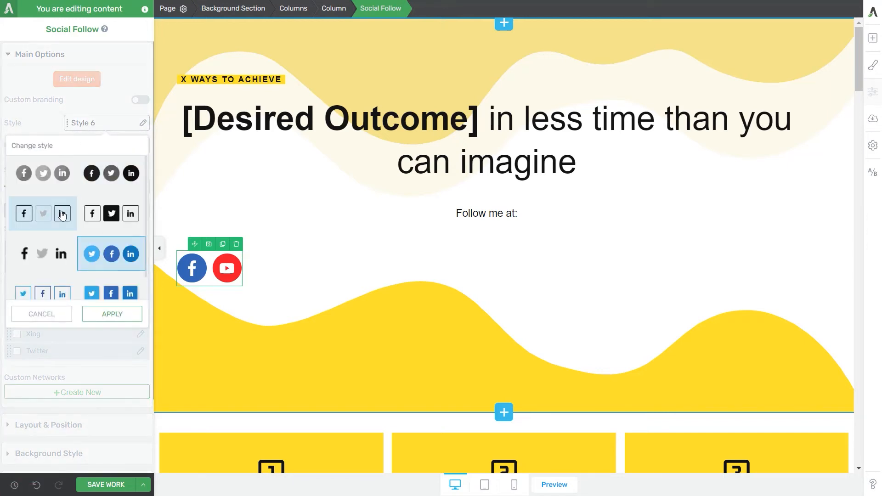
{"action": "left_click", "coordinate": [92, 316]}
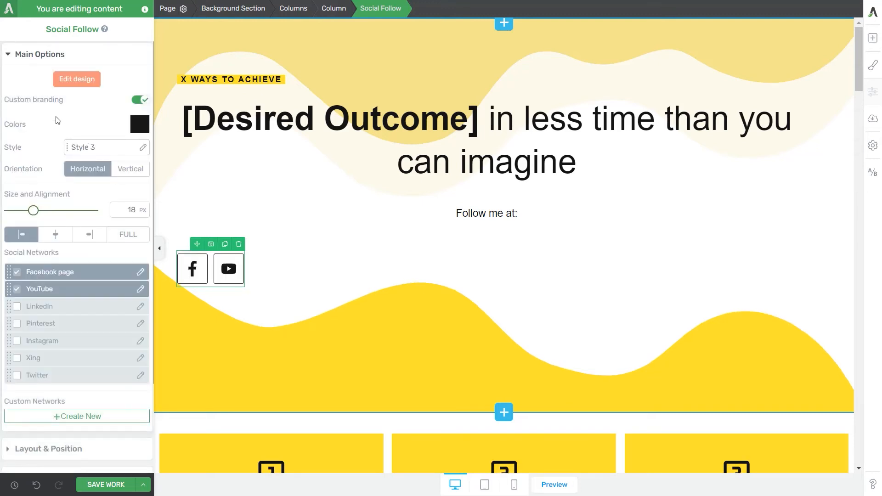
{"action": "left_click", "coordinate": [137, 125]}
{"action": "mouse_move", "coordinate": [82, 168]}
{"action": "left_mouse_down"}
{"action": "mouse_move", "coordinate": [75, 203]}
{"action": "mouse_move", "coordinate": [98, 168]}
{"action": "left_mouse_up"}
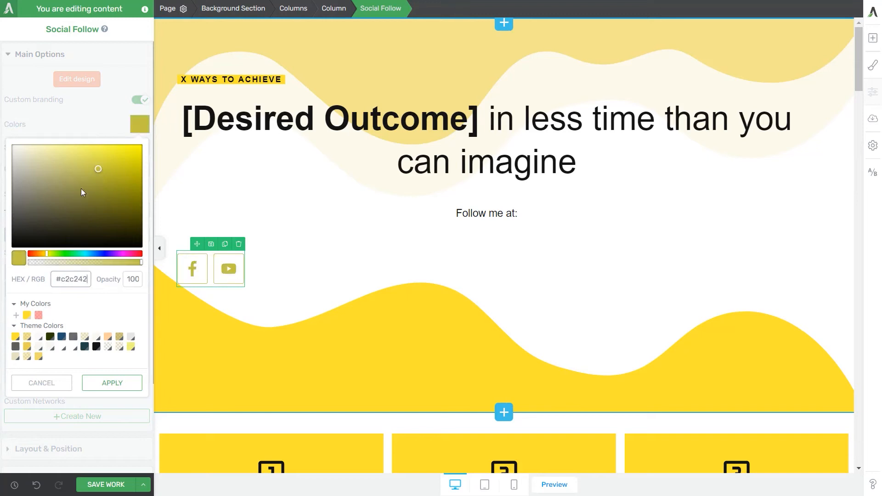
{"action": "left_click", "coordinate": [15, 338]}
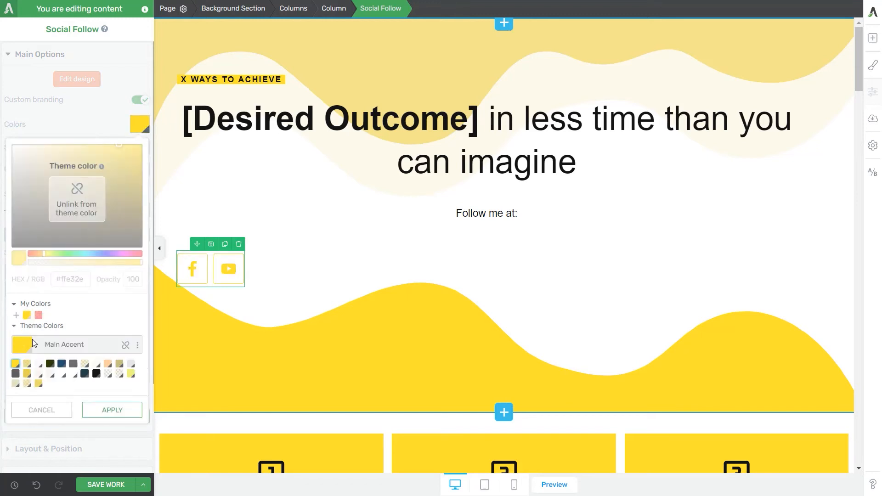
{"action": "left_click", "coordinate": [101, 412]}
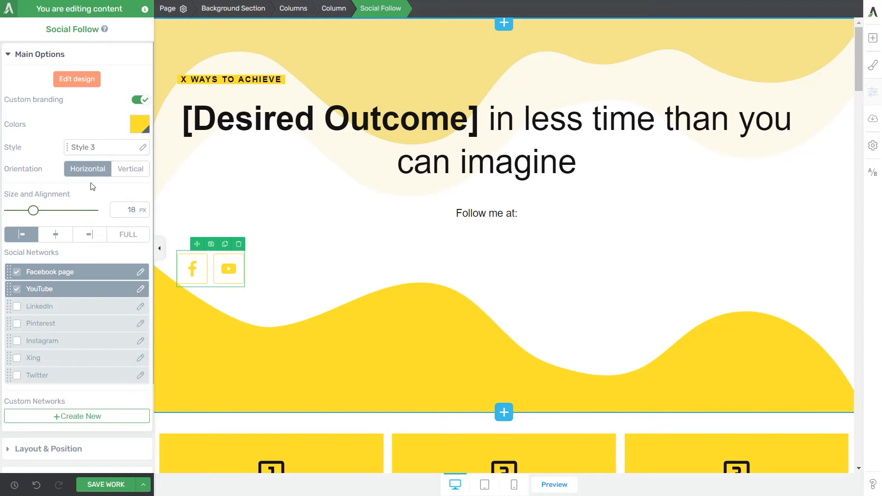
Step: Try the vertical and full-width layouts, then set the Social Follow icons to horizontal, 16 px and centred
{"action": "left_click", "coordinate": [116, 171]}
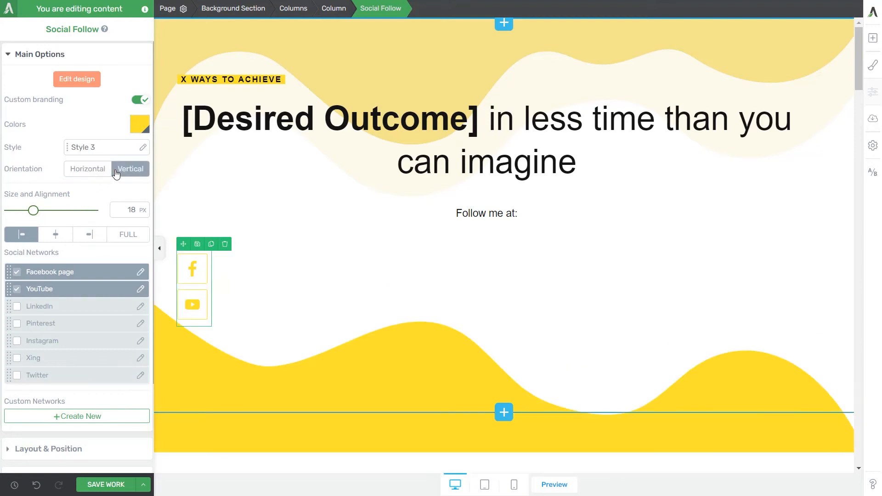
{"action": "left_click", "coordinate": [90, 174]}
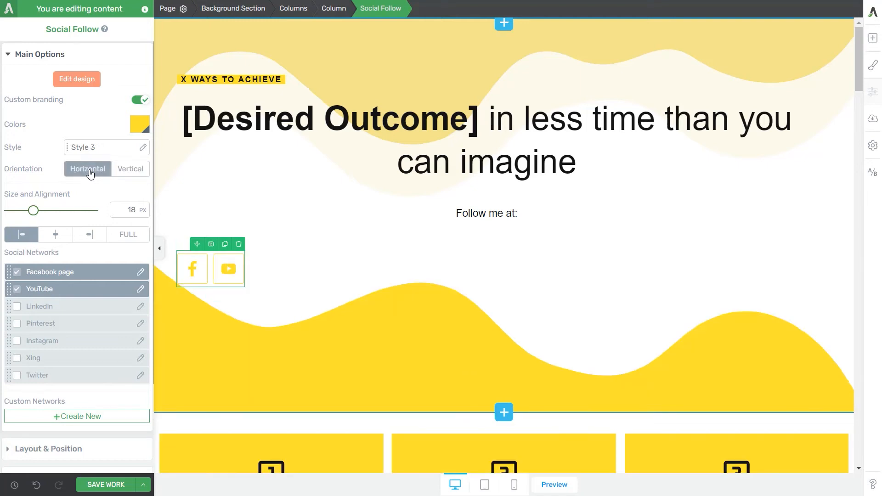
{"action": "mouse_move", "coordinate": [34, 211]}
{"action": "left_mouse_down"}
{"action": "mouse_move", "coordinate": [52, 215]}
{"action": "mouse_move", "coordinate": [31, 220]}
{"action": "left_mouse_up"}
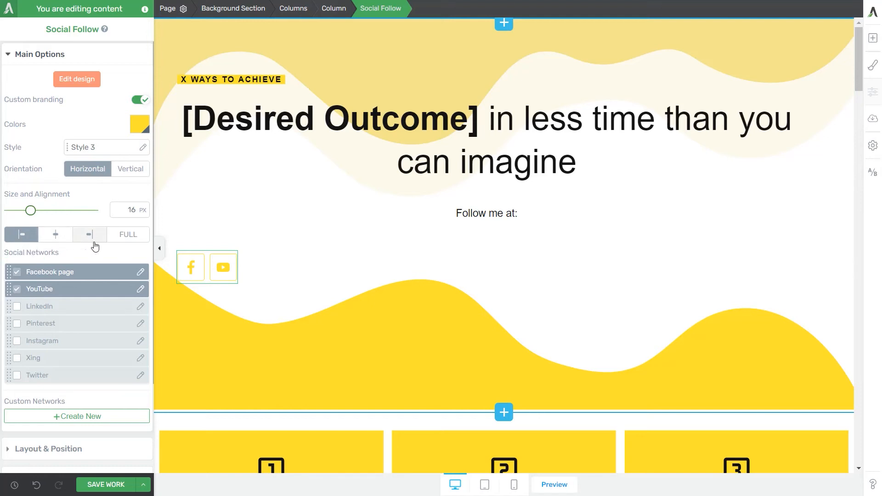
{"action": "left_click", "coordinate": [124, 234]}
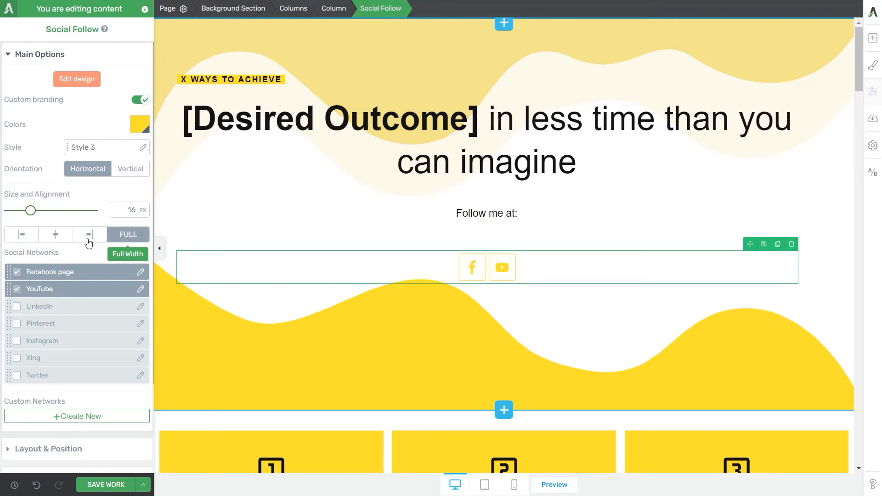
{"action": "left_click", "coordinate": [64, 237]}
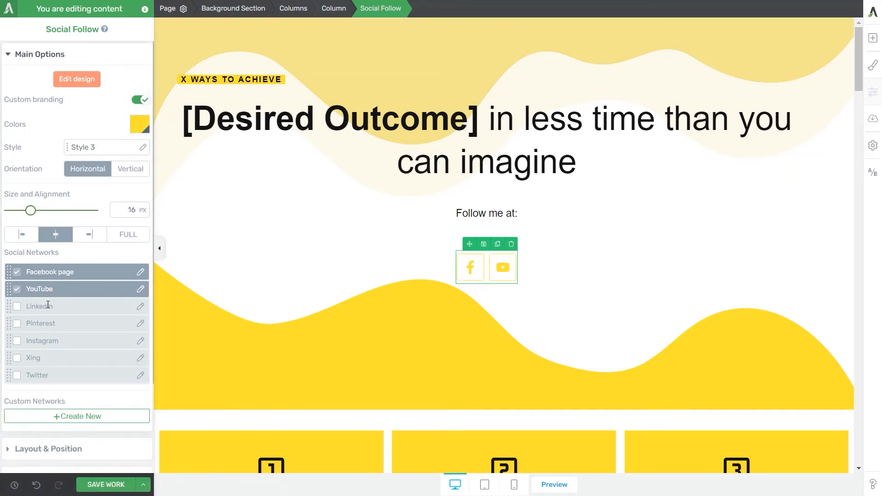
Step: Enable the LinkedIn, Pinterest and Instagram networks, and move YouTube between Pinterest and Instagram in the network order
{"action": "left_click", "coordinate": [17, 309]}
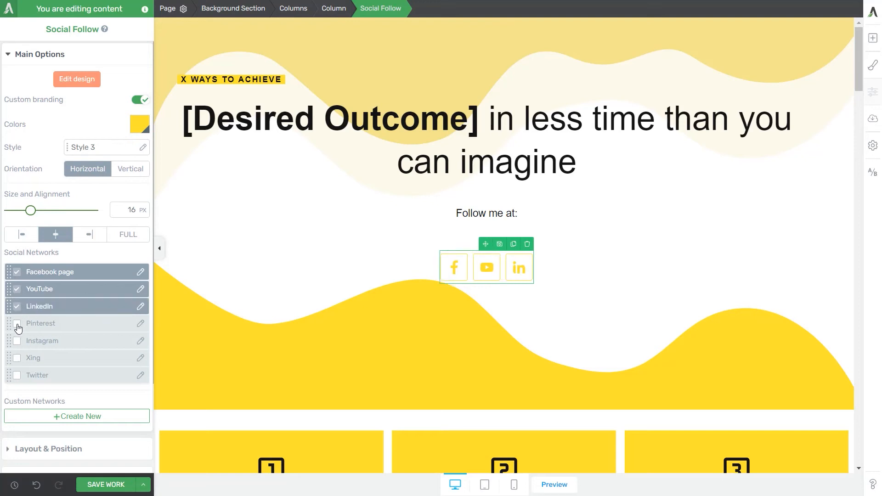
{"action": "left_click", "coordinate": [18, 327]}
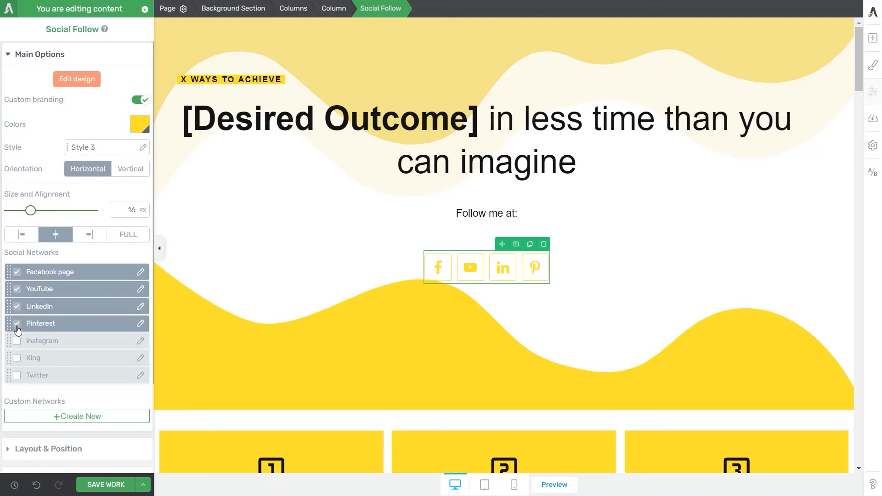
{"action": "left_click", "coordinate": [17, 342]}
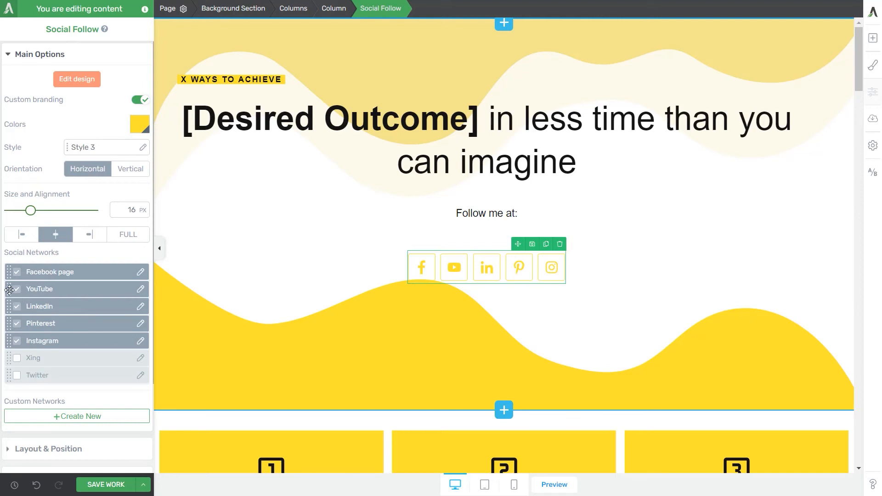
{"action": "left_click_drag", "start_coordinate": [9, 289], "coordinate": [10, 324]}
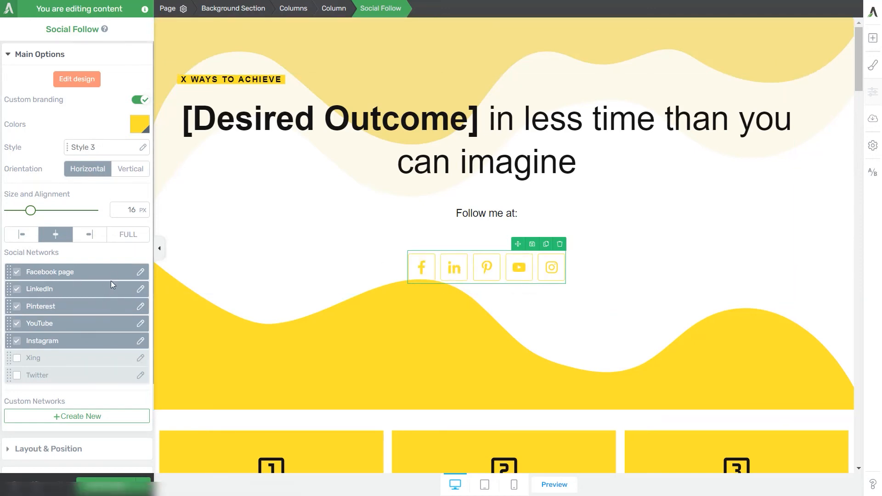
Step: Review the Facebook page network's icon and social link settings, and apply them
{"action": "left_click", "coordinate": [141, 271]}
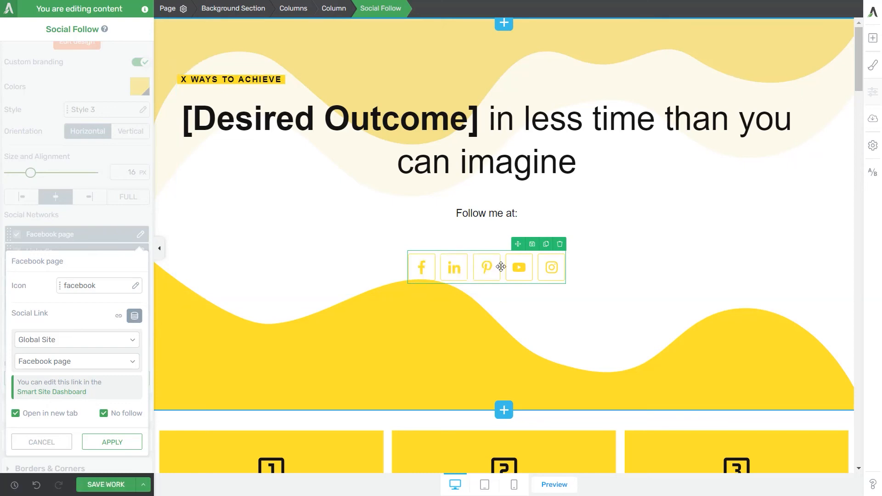
{"action": "left_click", "coordinate": [110, 445]}
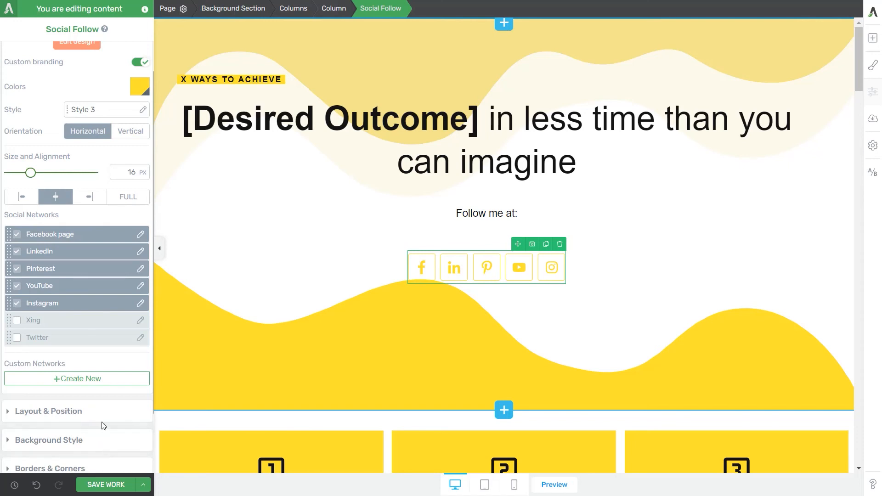
Step: Start a new custom network and choose the solid apple icon (apple-alt-solid) for it
{"action": "left_click", "coordinate": [98, 378]}
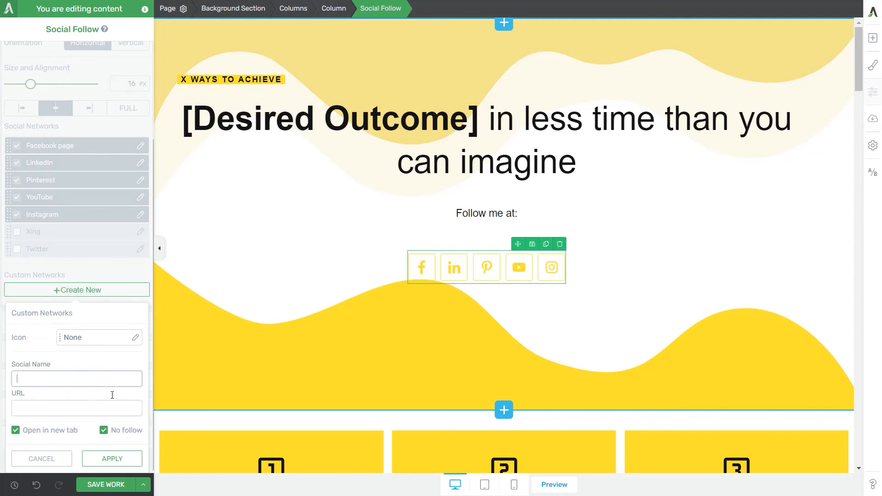
{"action": "left_click", "coordinate": [89, 340]}
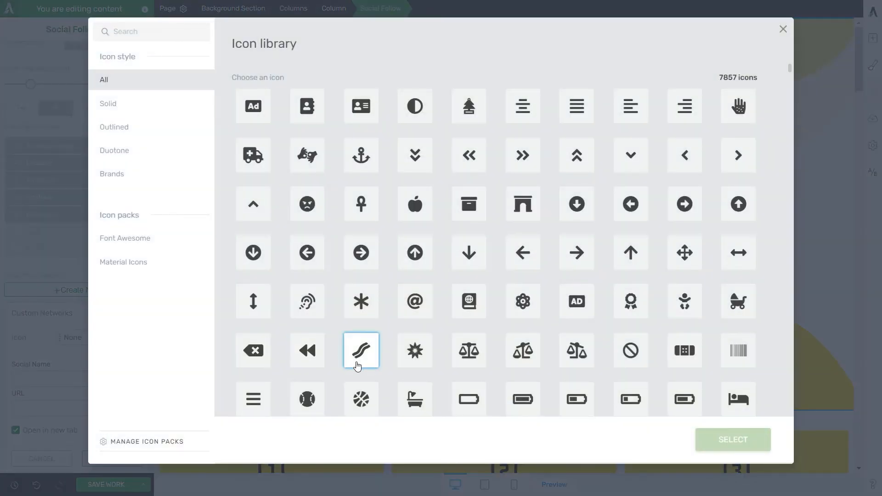
{"action": "left_click", "coordinate": [426, 207]}
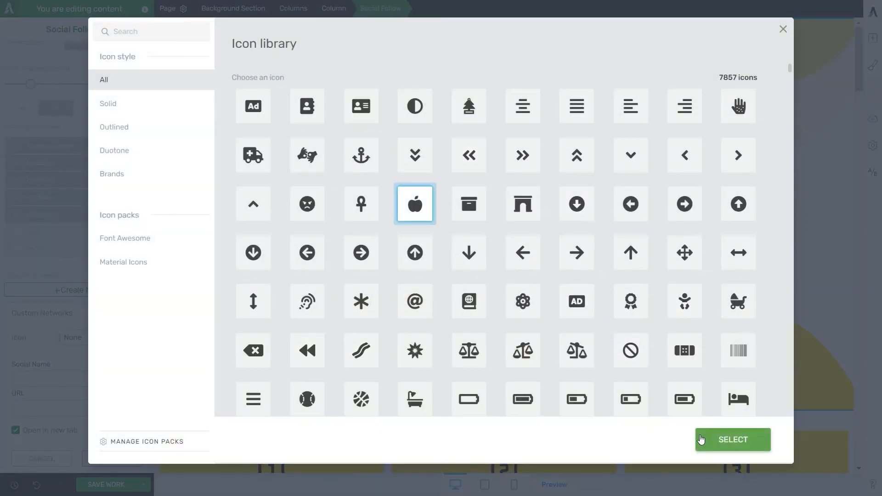
{"action": "left_click", "coordinate": [704, 437]}
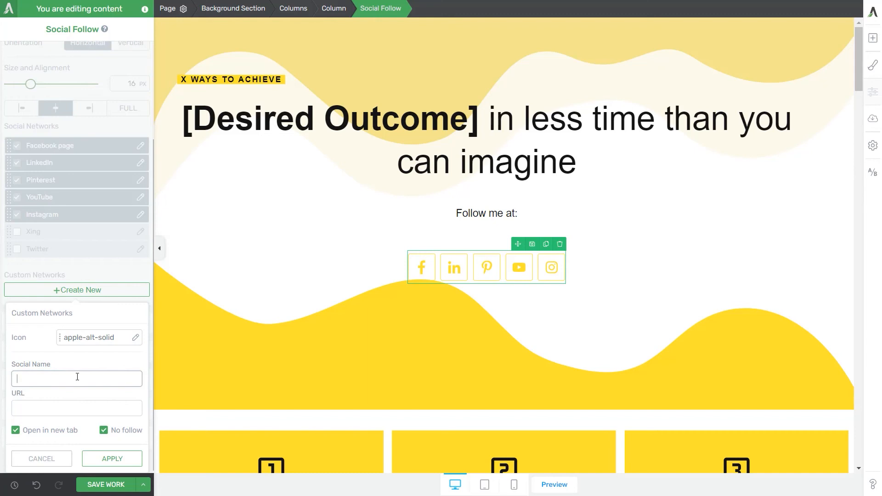
{"action": "type", "text": "Ale's Custom Network"}
{"action": "left_click", "coordinate": [44, 413]}
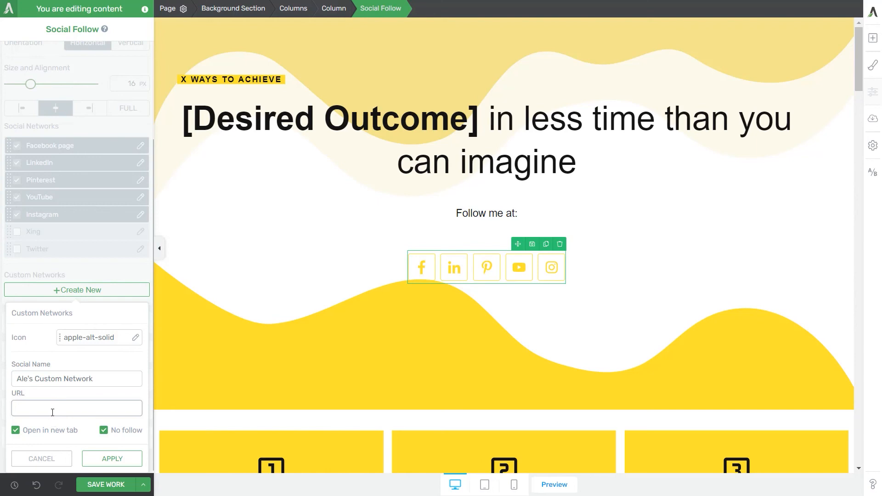
{"action": "type", "text": "https://sldka;sldkas/com"}
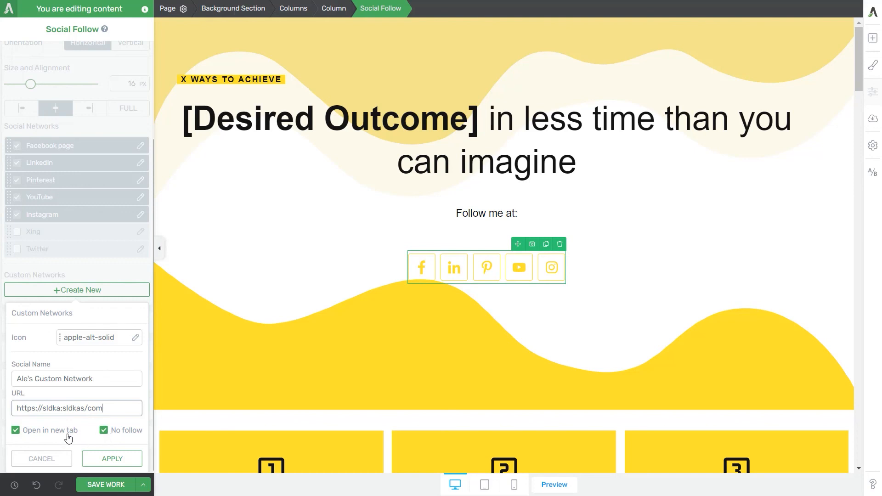
{"action": "left_click", "coordinate": [67, 434]}
{"action": "left_click", "coordinate": [67, 434]}
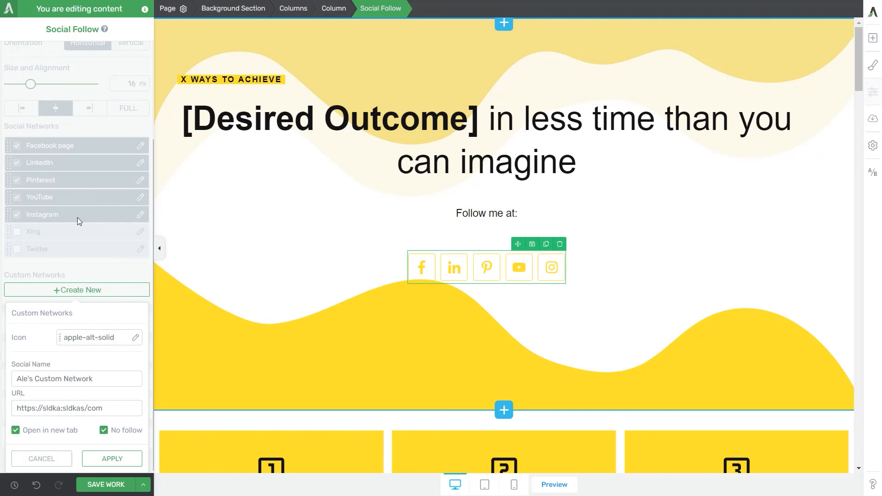
{"action": "left_click", "coordinate": [100, 459]}
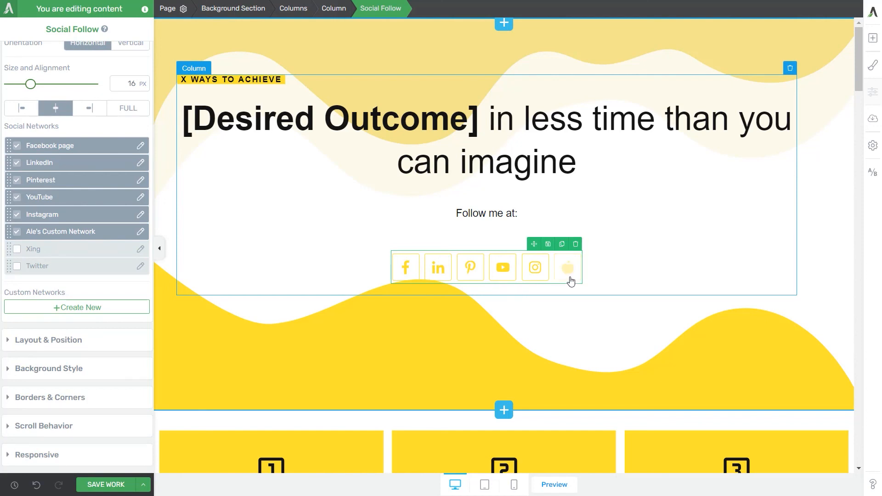
Step: Move the custom network to the first position in the social networks order, and check its settings
{"action": "left_click_drag", "start_coordinate": [10, 232], "coordinate": [10, 139]}
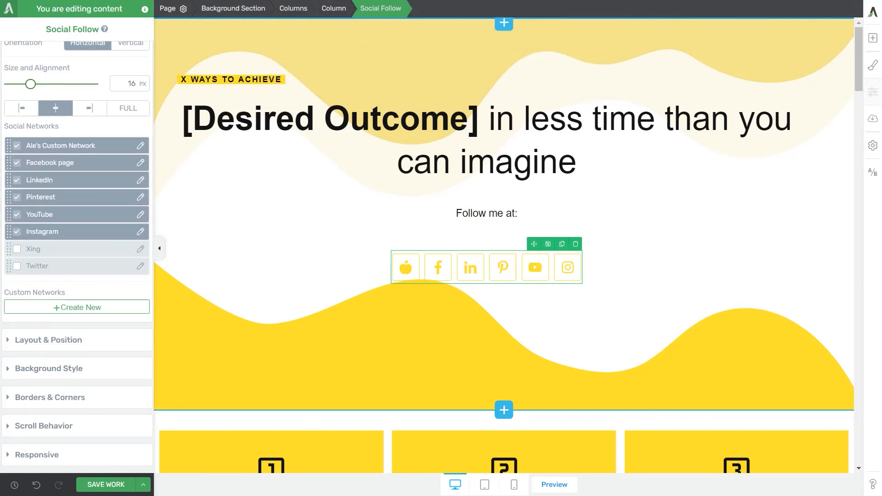
{"action": "left_click", "coordinate": [140, 146]}
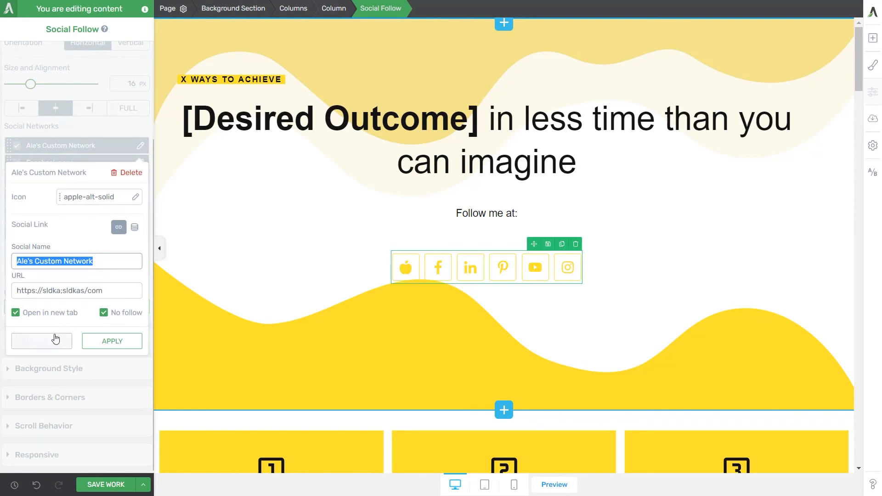
{"action": "left_click", "coordinate": [55, 341]}
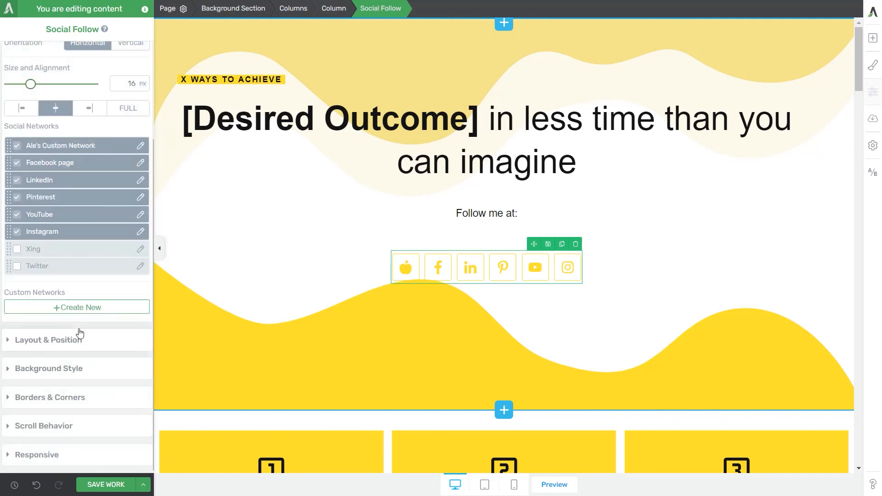